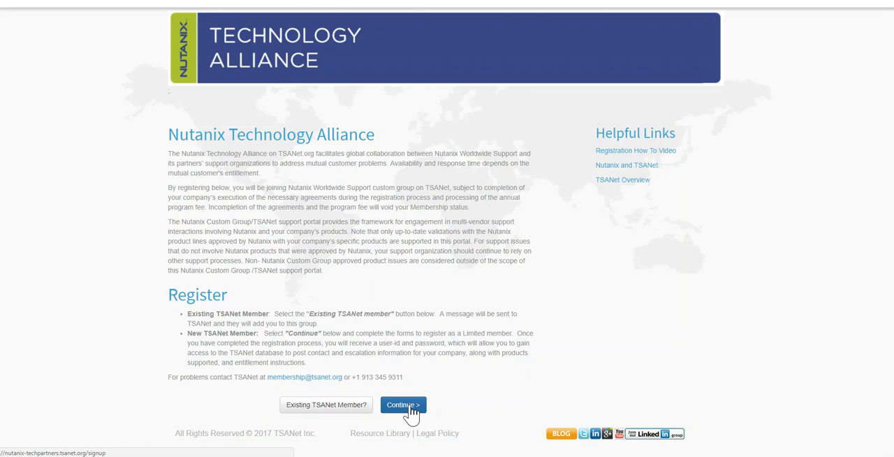
# Start registration as a new member, reuse the general information for the Support Operations Management Contact, and submit the form.
pyautogui.click(405, 405)
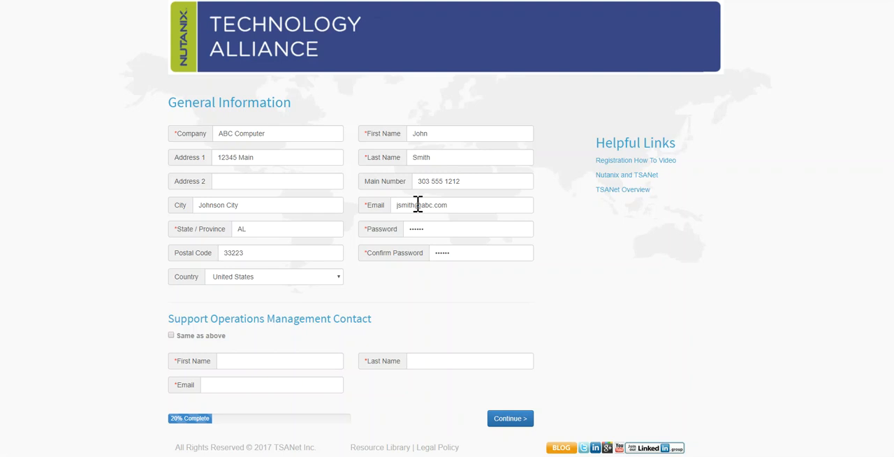
pyautogui.click(171, 335)
pyautogui.scroll(-1, 126, 352)
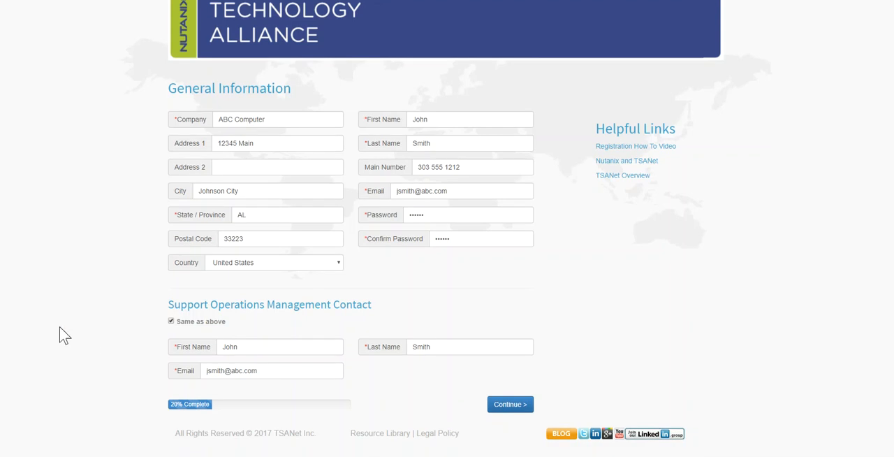
pyautogui.click(510, 406)
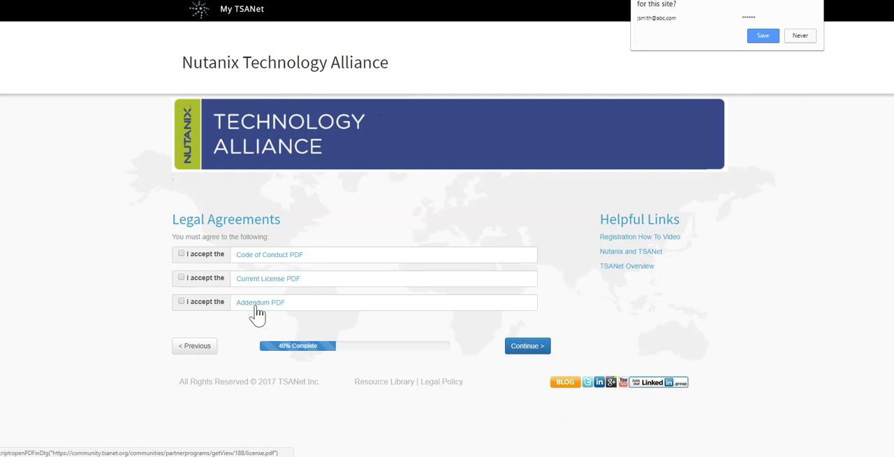
# Accept the Code of Conduct, Current License and Addendum agreements and proceed to the contact document.
pyautogui.click(181, 255)
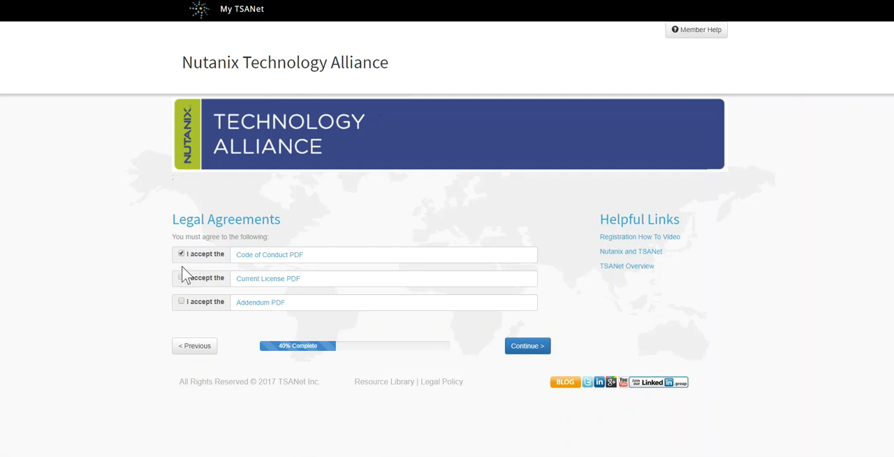
pyautogui.click(181, 277)
pyautogui.click(181, 302)
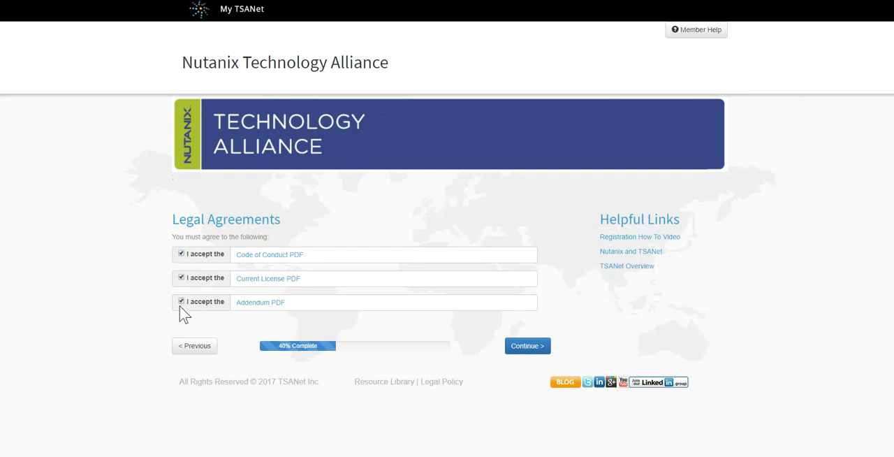
pyautogui.click(528, 349)
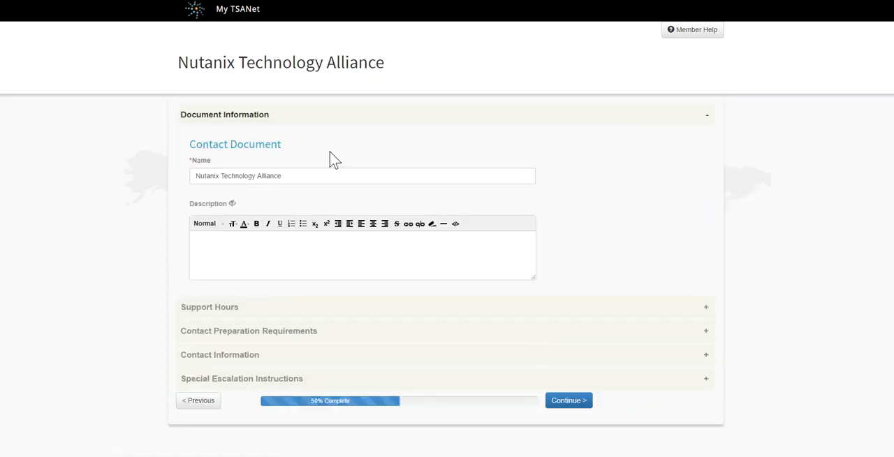
# Examine the contact document's sections and compare them with the Details, Contact and Escalation areas of its preview.
pyautogui.scroll(-1, 772, 231)
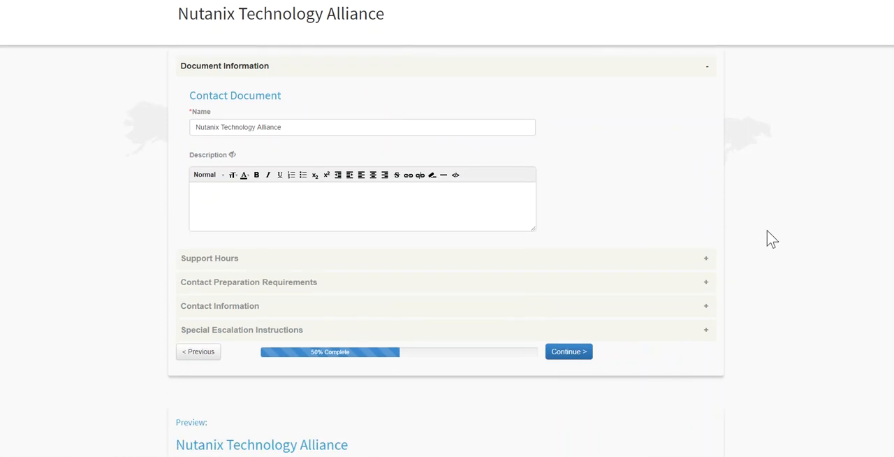
pyautogui.scroll(-1, 761, 248)
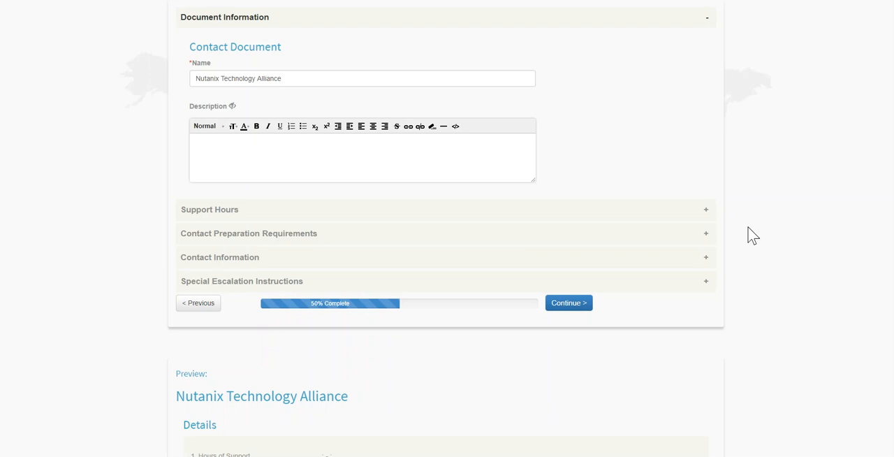
pyautogui.scroll(1, 751, 235)
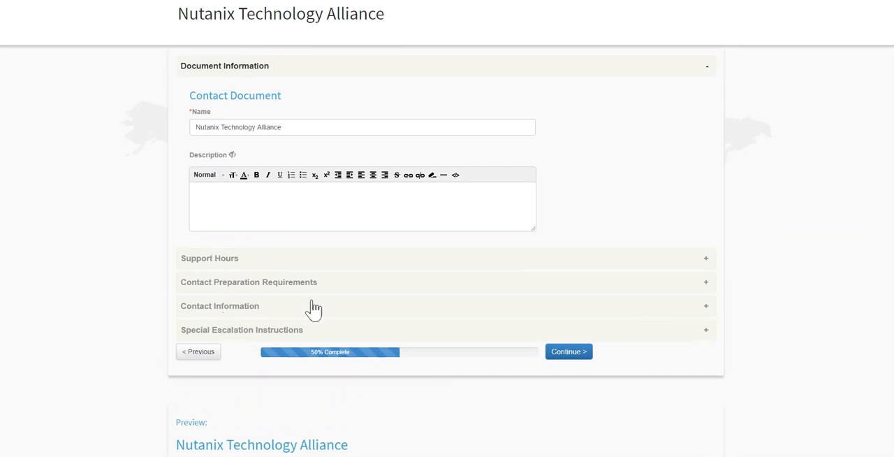
pyautogui.scroll(-2, 771, 243)
pyautogui.scroll(-4, 773, 249)
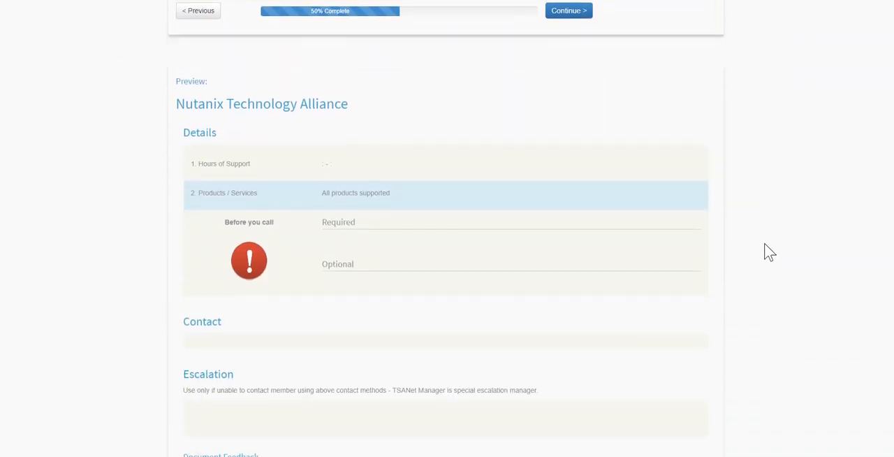
pyautogui.scroll(-2, 768, 252)
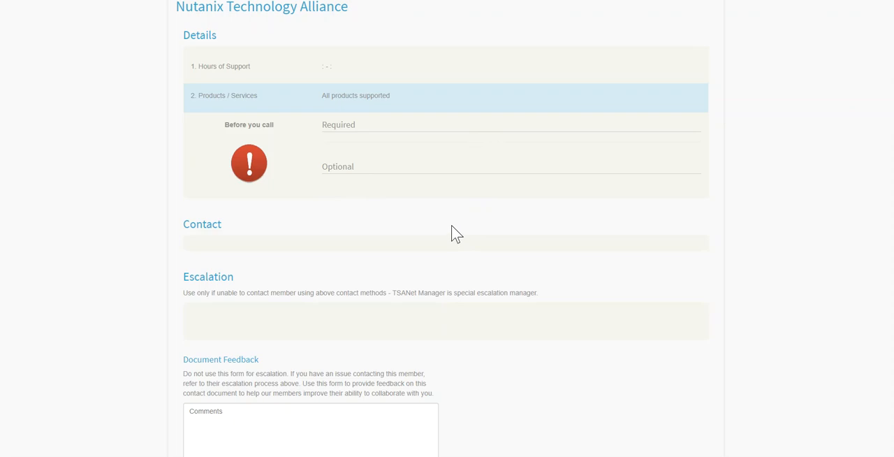
pyautogui.scroll(3, 443, 231)
pyautogui.scroll(2, 431, 227)
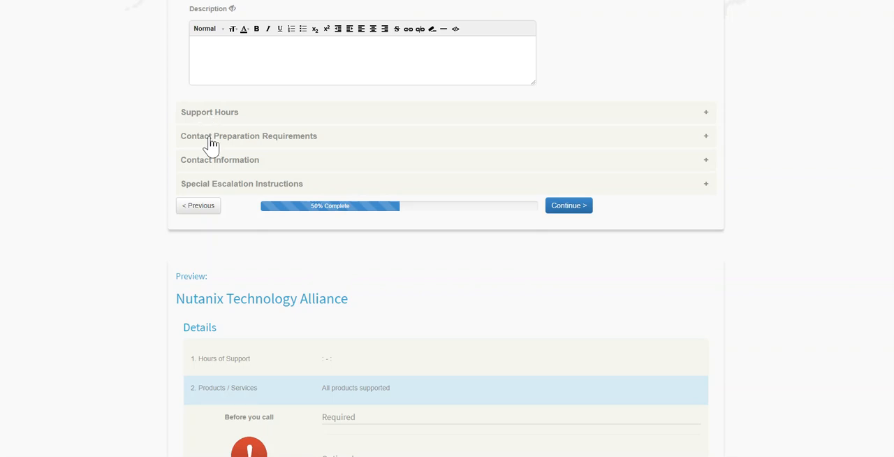
pyautogui.scroll(-4, 210, 143)
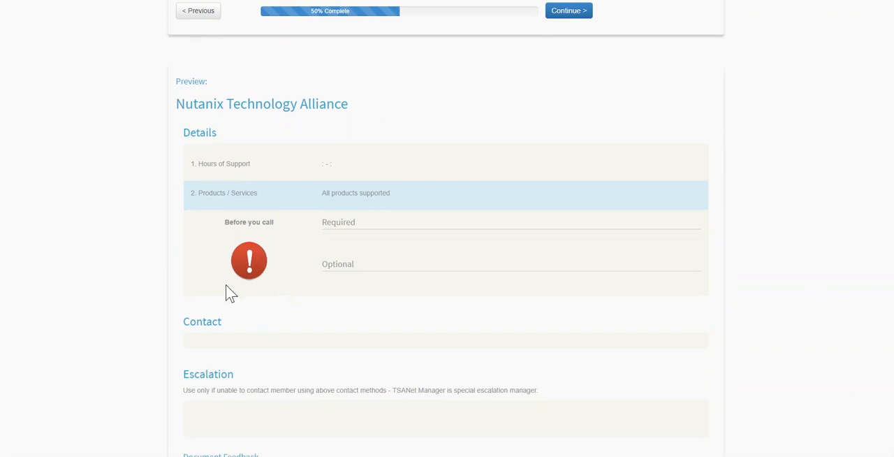
pyautogui.scroll(3, 227, 289)
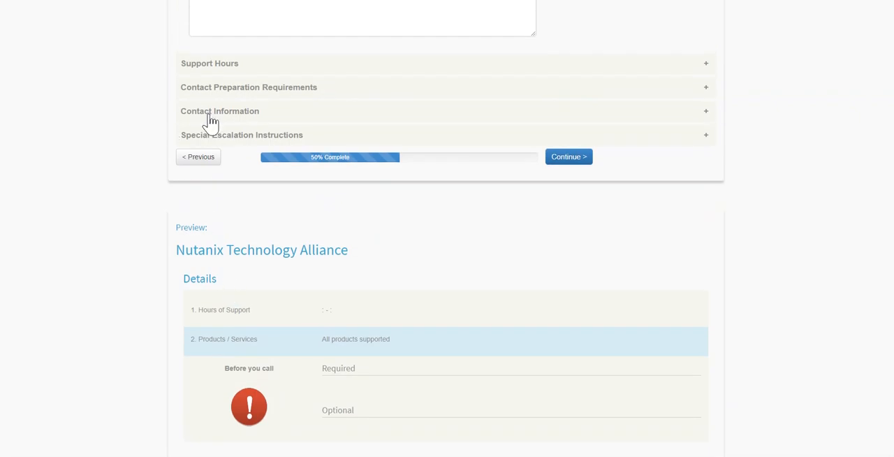
pyautogui.scroll(-1, 272, 347)
pyautogui.scroll(-3, 269, 340)
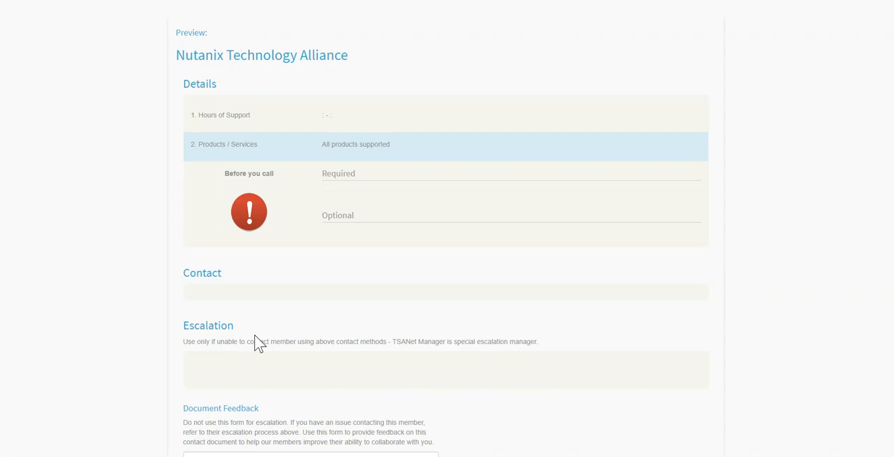
pyautogui.scroll(3, 235, 313)
# Expand the Contact Information and Special Escalation Instructions sections of the contact document.
pyautogui.click(208, 64)
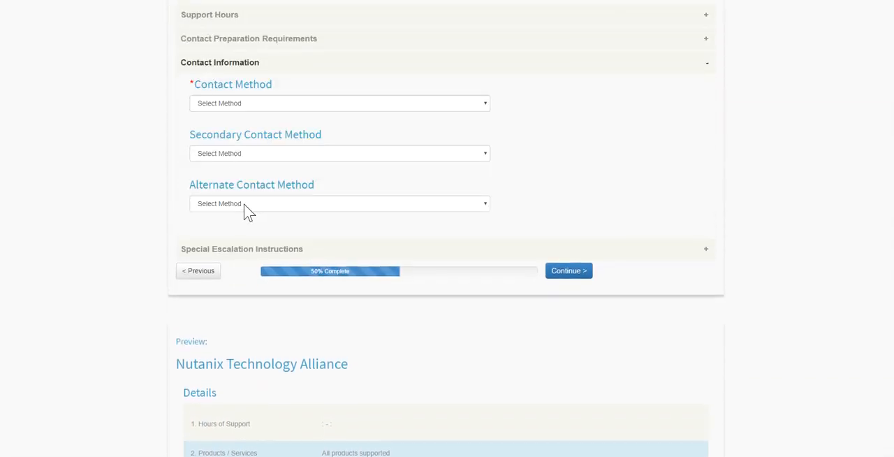
pyautogui.scroll(-4, 244, 205)
pyautogui.scroll(2, 240, 205)
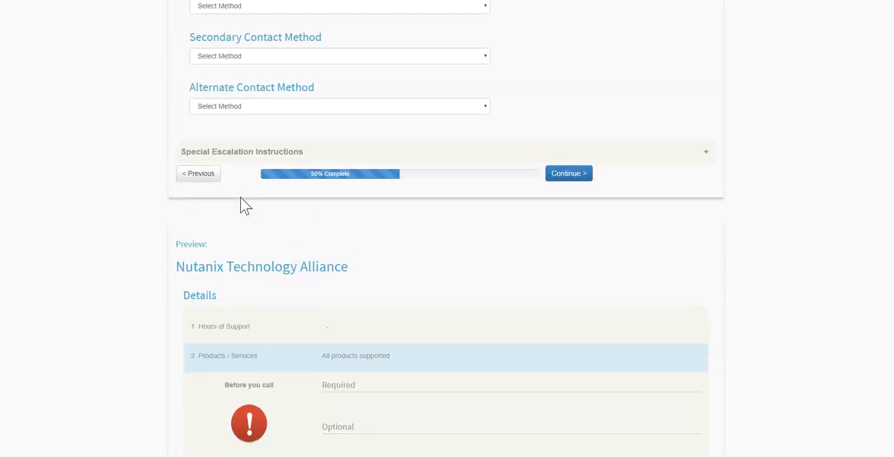
pyautogui.click(230, 155)
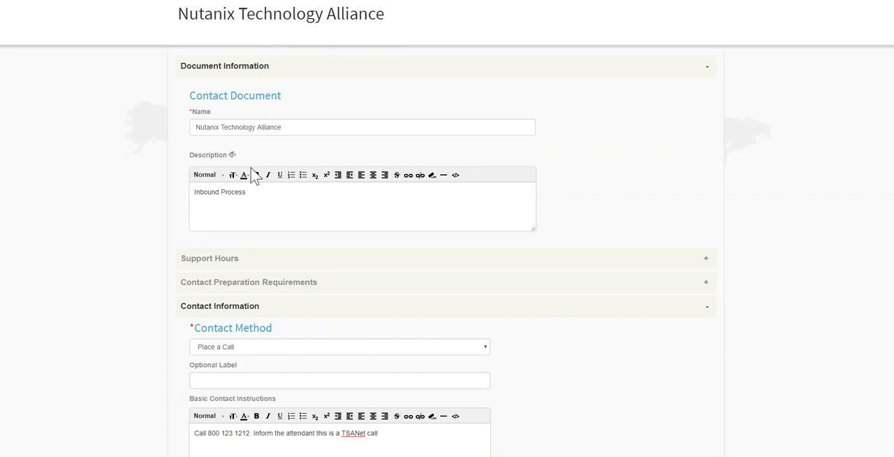
# Check the completed contact methods and escalation instructions, submit the contact document, and confirm leaving the page.
pyautogui.scroll(-1, 713, 203)
pyautogui.scroll(-1, 717, 203)
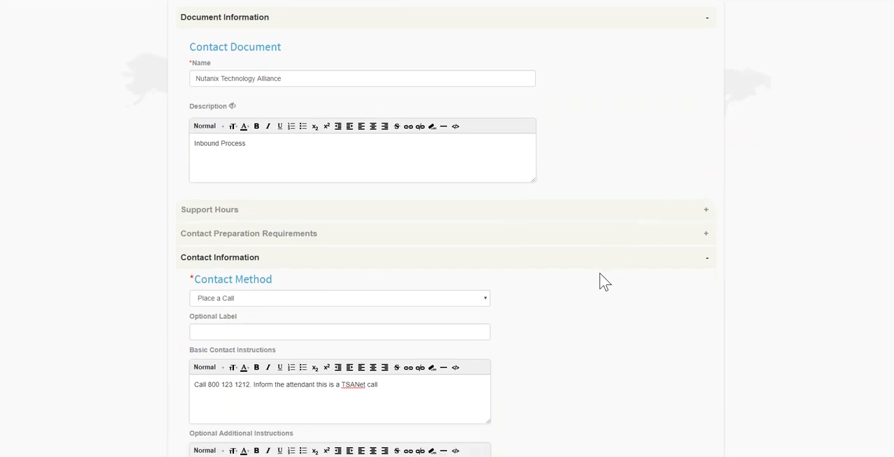
pyautogui.scroll(-2, 599, 273)
pyautogui.scroll(-3, 599, 273)
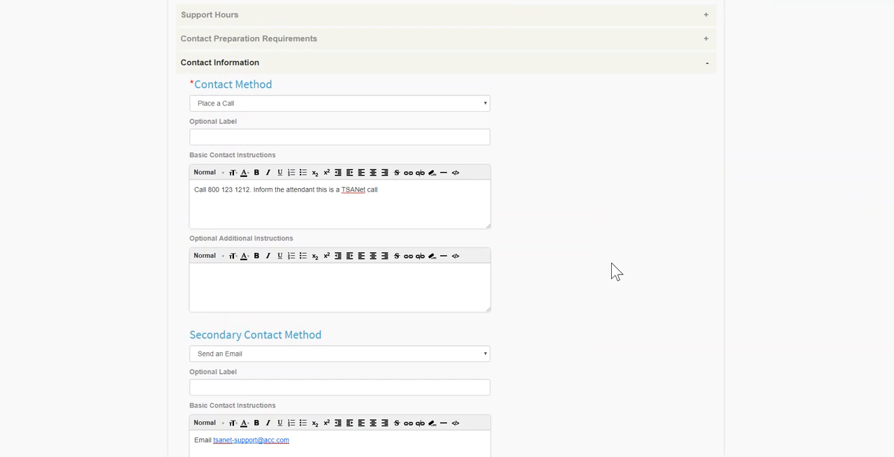
pyautogui.scroll(-6, 616, 271)
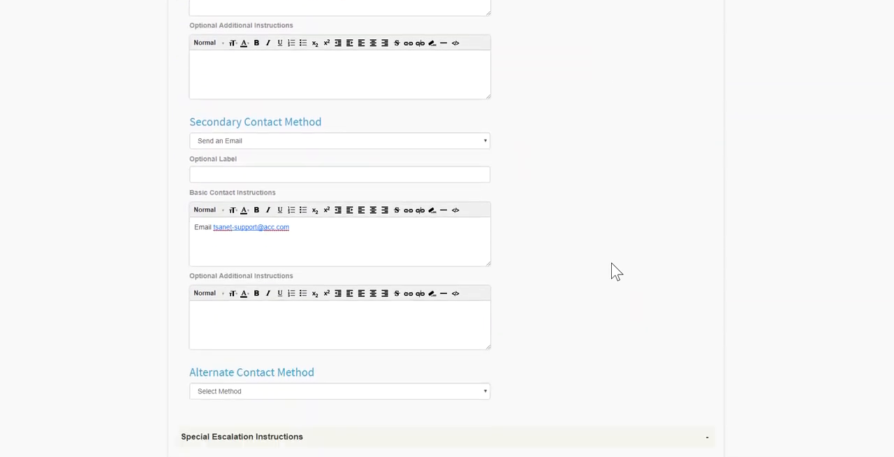
pyautogui.scroll(-3, 615, 271)
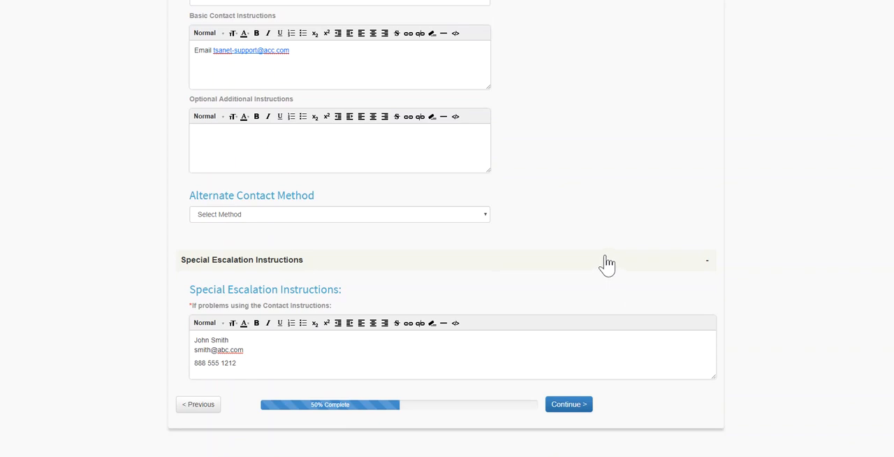
pyautogui.click(570, 414)
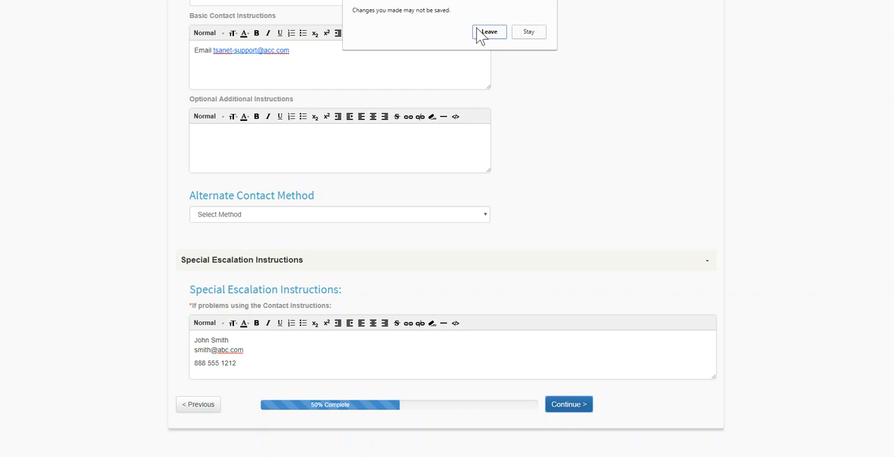
pyautogui.click(488, 32)
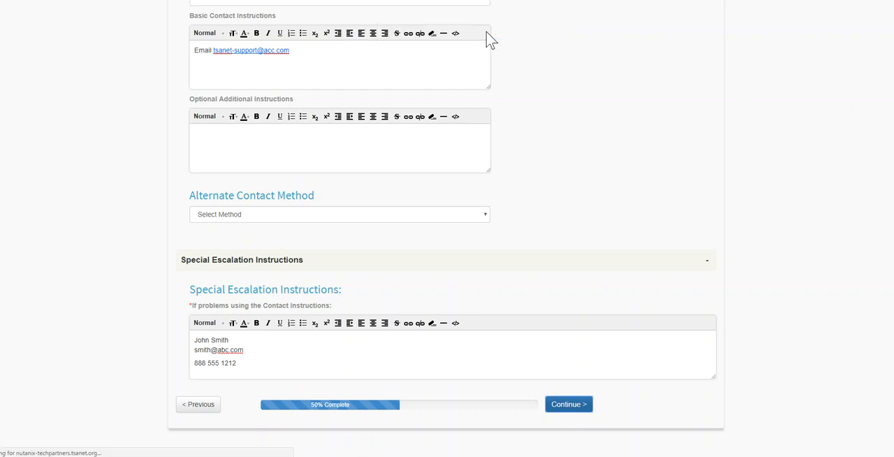
# Review the payment page's credit card fields, billing fields and pay-by-mail alternative.
pyautogui.scroll(-1, 104, 193)
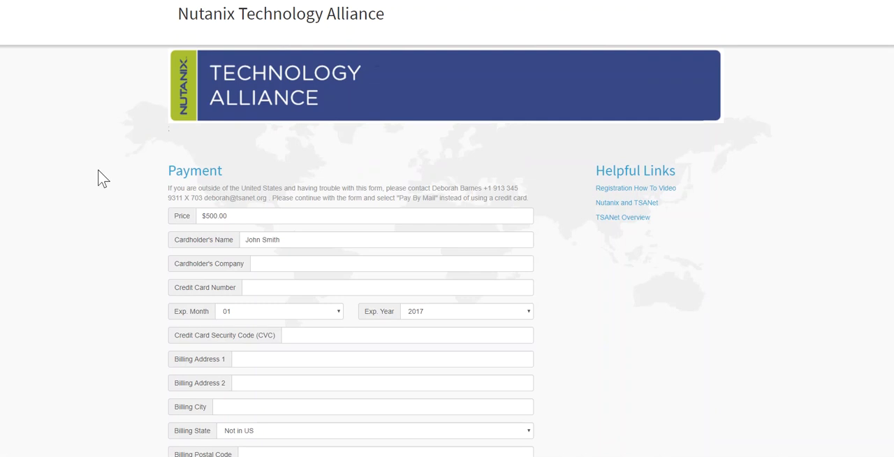
pyautogui.scroll(-3, 82, 142)
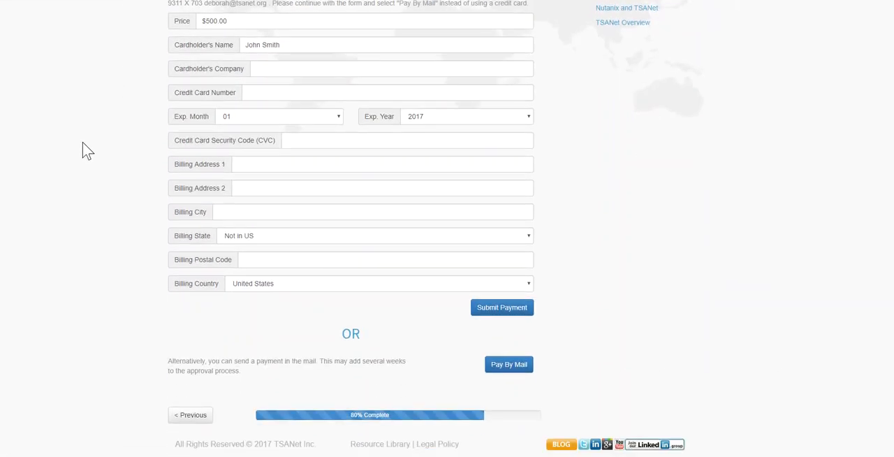